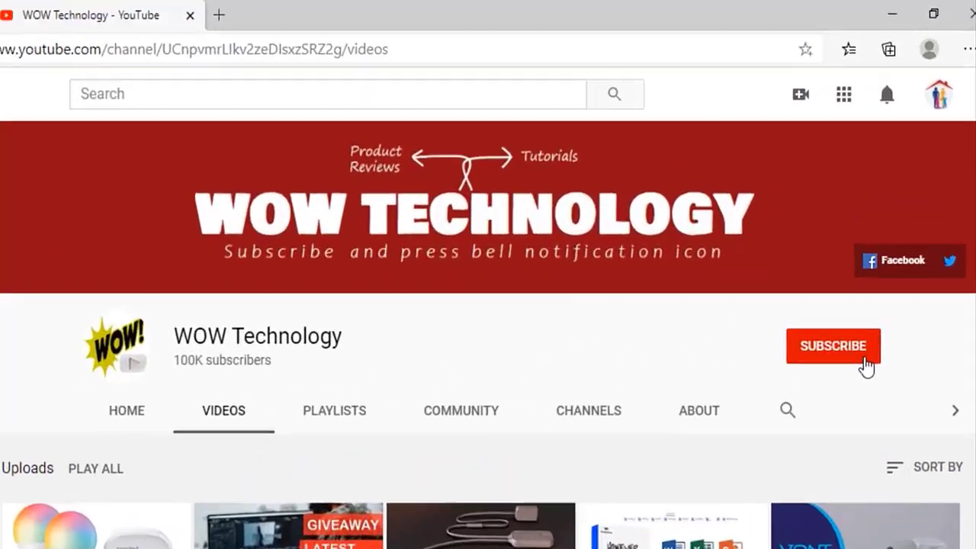
Step: Subscribe to WOW Technology on YouTube and set its notifications to All
{"action": "left_click", "coordinate": [865, 357]}
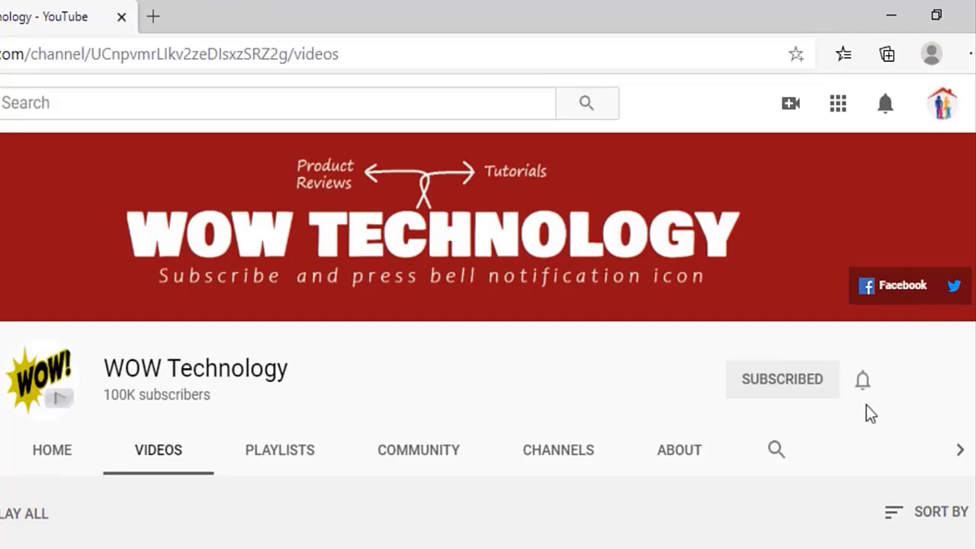
{"action": "left_click", "coordinate": [864, 382]}
{"action": "left_click", "coordinate": [868, 437]}
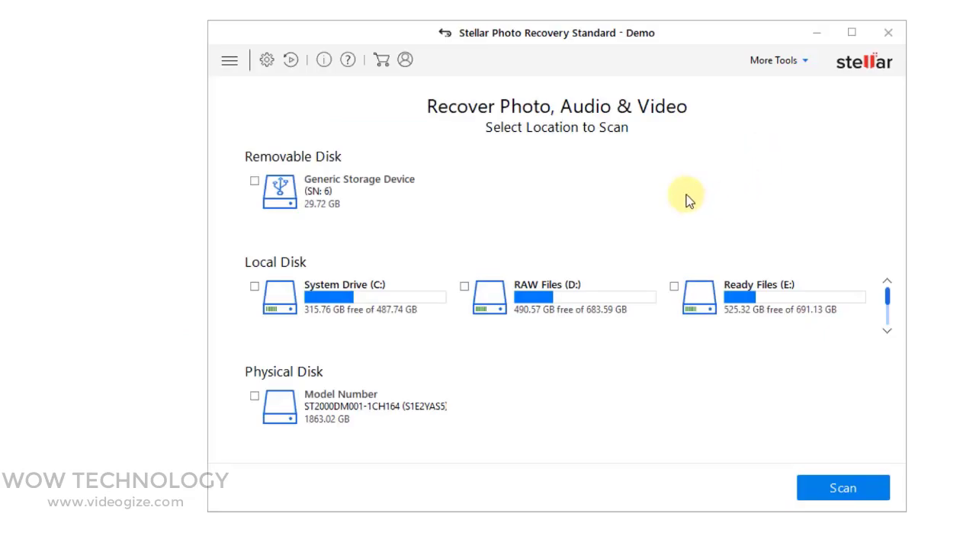
Step: Enter the activation key to upgrade Stellar Photo Recovery to Premium
{"action": "left_click", "coordinate": [406, 61]}
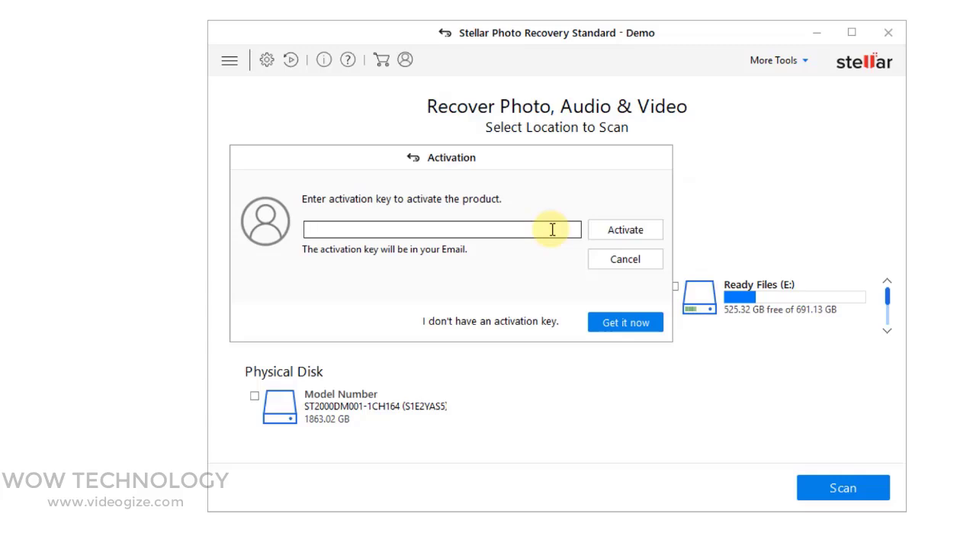
{"action": "left_click", "coordinate": [652, 232]}
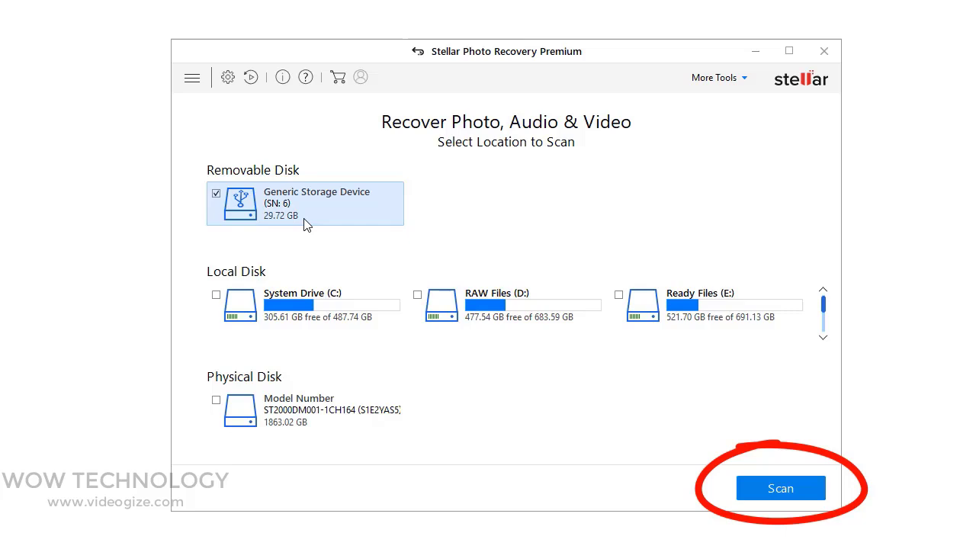
Step: Scan the Generic Storage Device removable disk for deleted media
{"action": "left_click", "coordinate": [759, 492]}
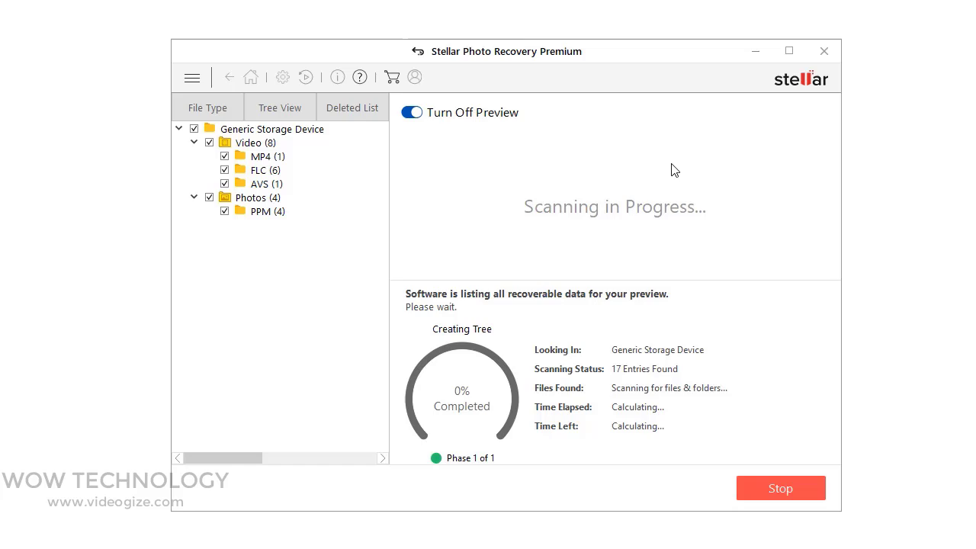
Step: List the ten PPM photos and preview 167398.PPM and 258794.PPM
{"action": "left_click", "coordinate": [278, 176]}
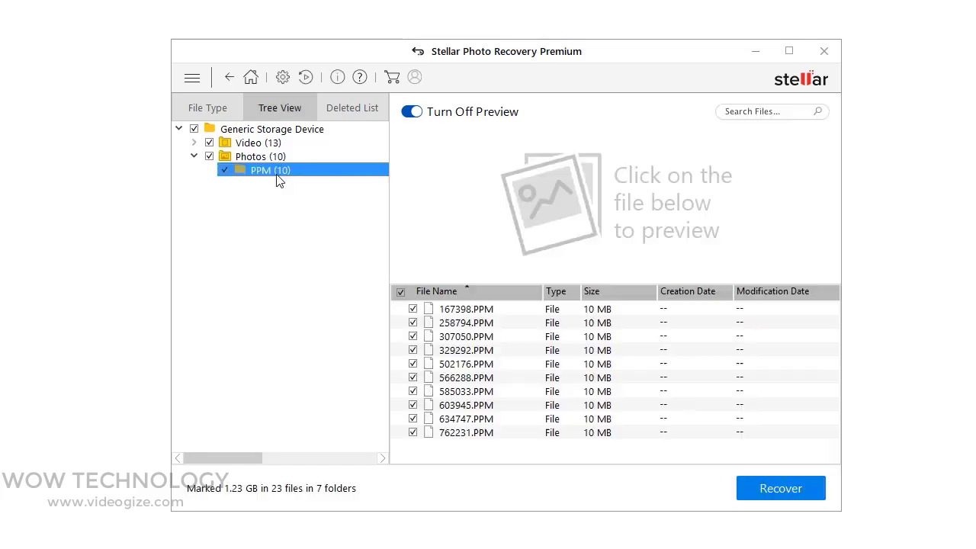
{"action": "left_click", "coordinate": [481, 313]}
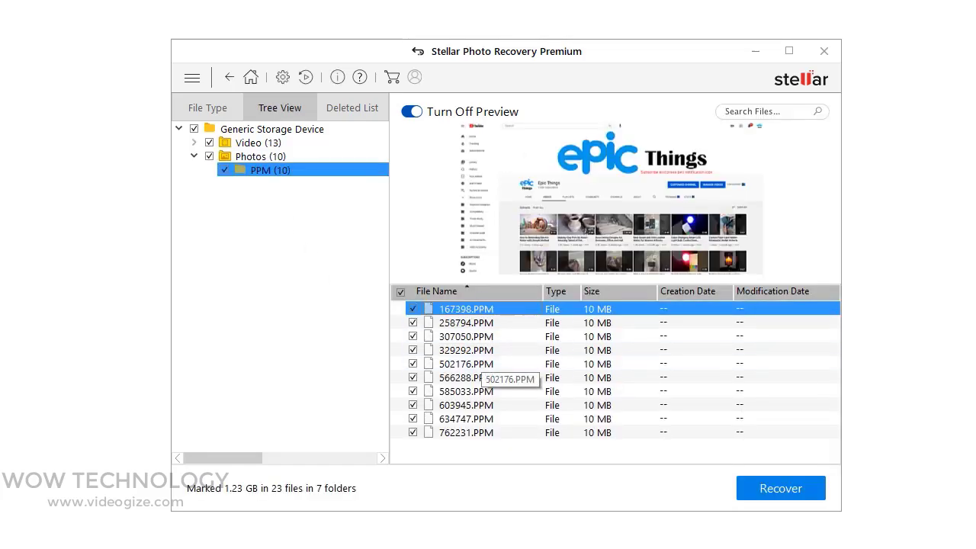
{"action": "left_click", "coordinate": [487, 324]}
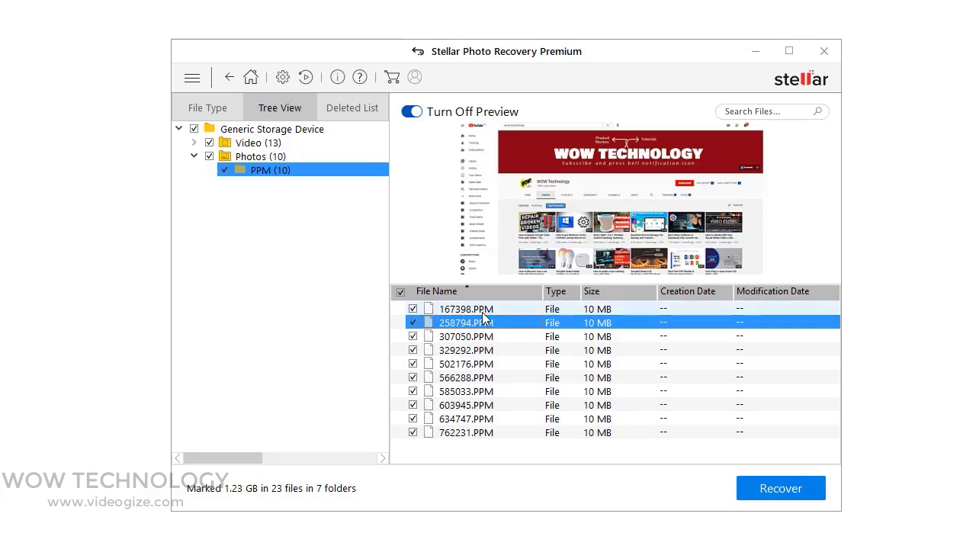
{"action": "left_click", "coordinate": [483, 311]}
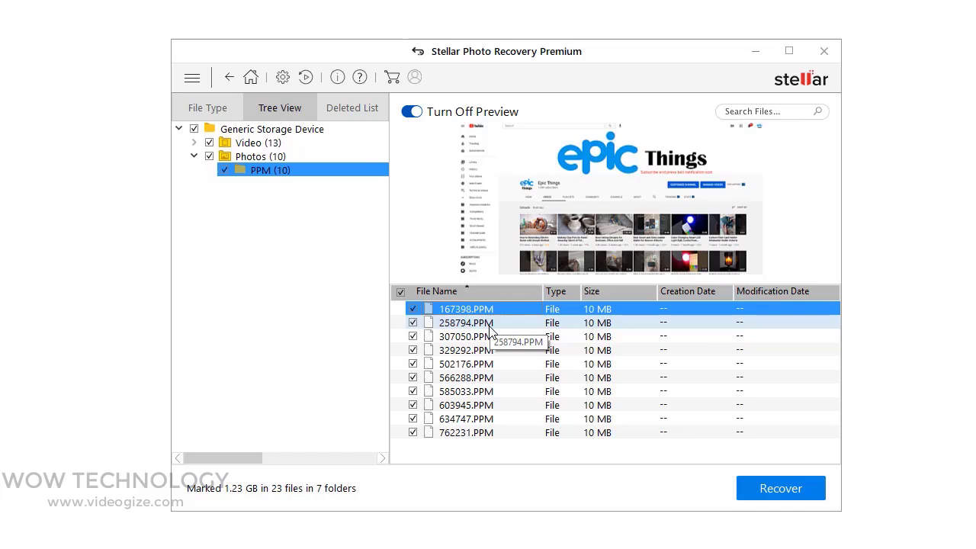
{"action": "left_click", "coordinate": [491, 324]}
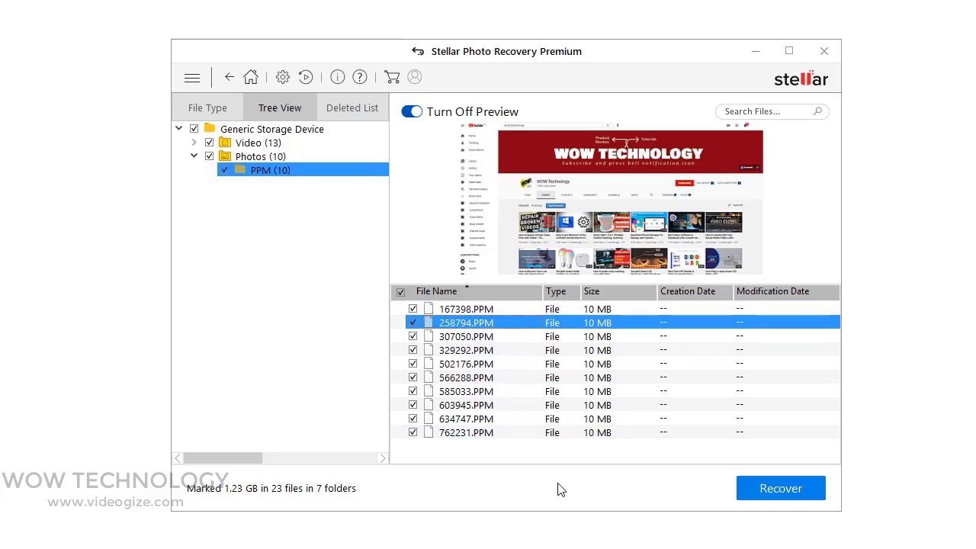
Step: Recover the marked files, choosing the Desktop as the save destination
{"action": "left_click", "coordinate": [749, 494]}
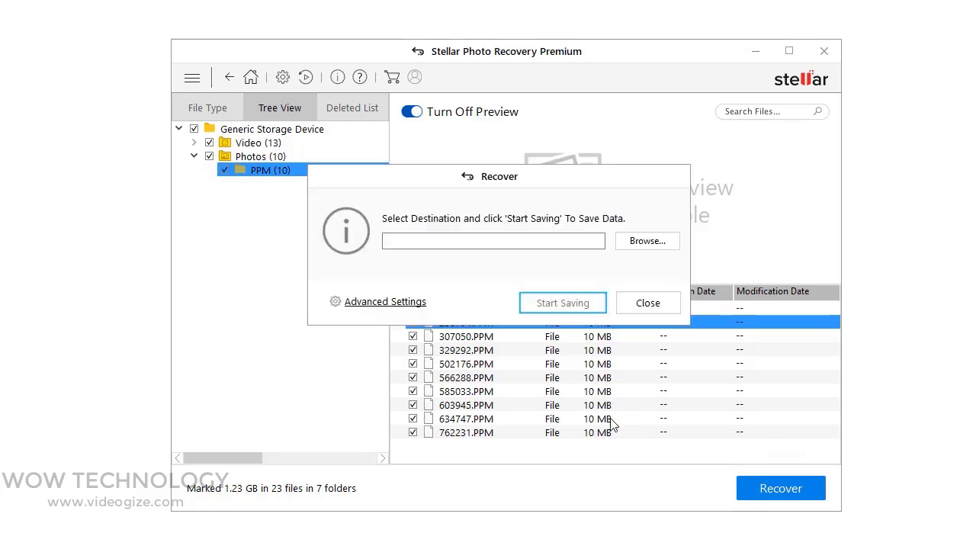
{"action": "left_click", "coordinate": [671, 245]}
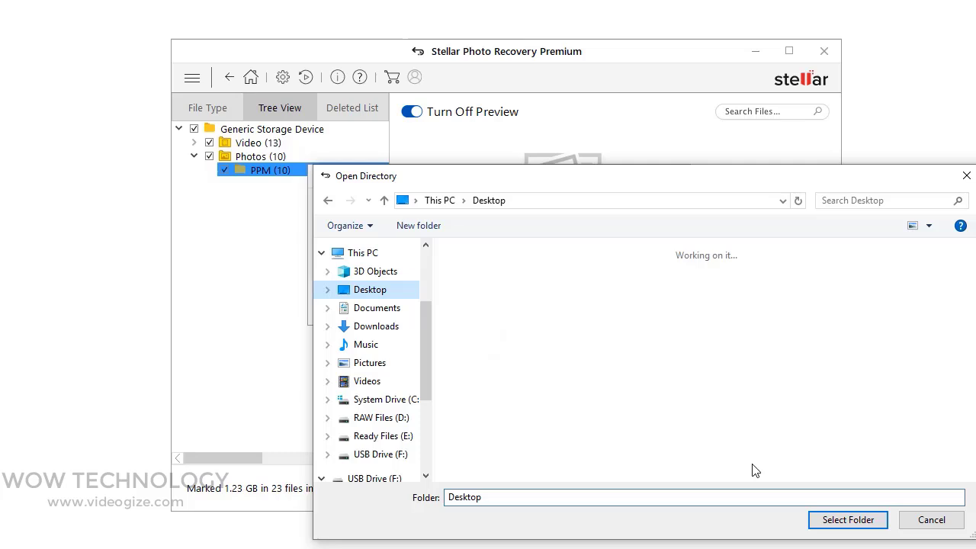
{"action": "key", "text": "Return"}
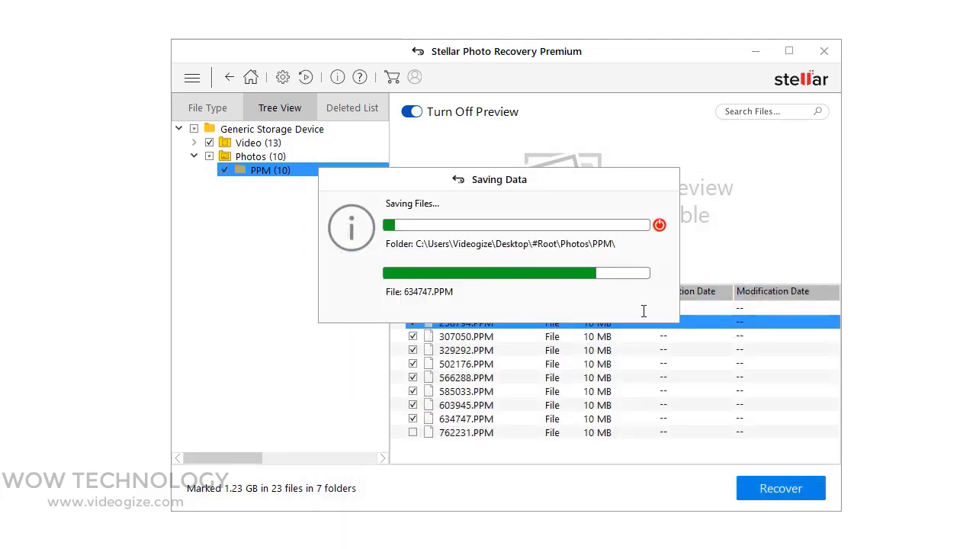